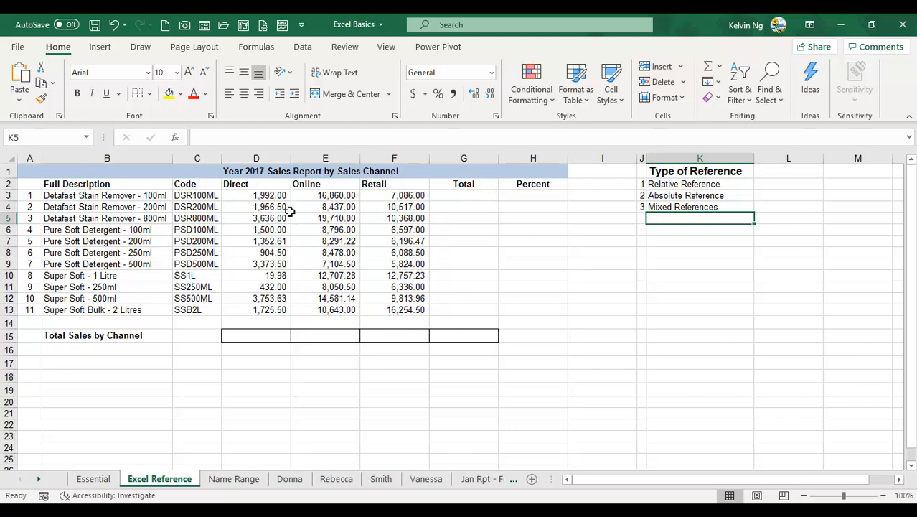
# - Total the three channel sales in G3 with =SUM(D3:F3) and fill the formula down to G13
pyautogui.click(474, 197)
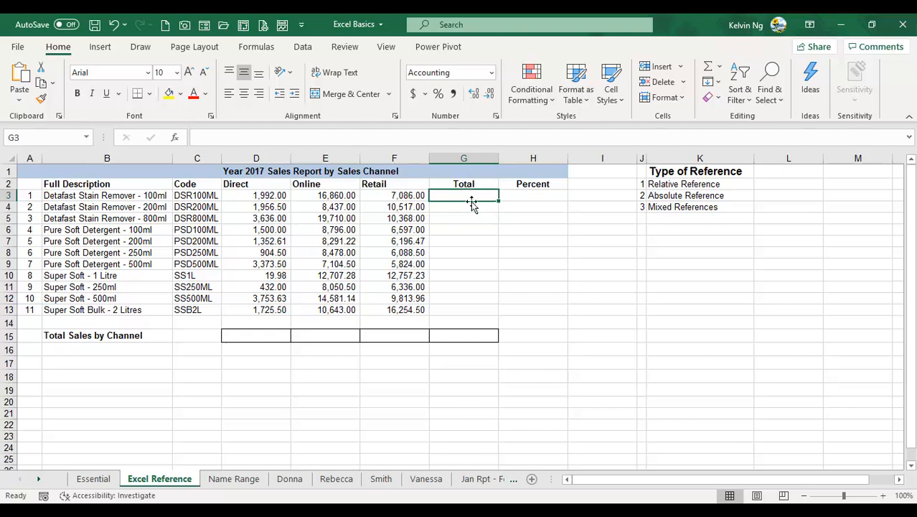
pyautogui.click(708, 67)
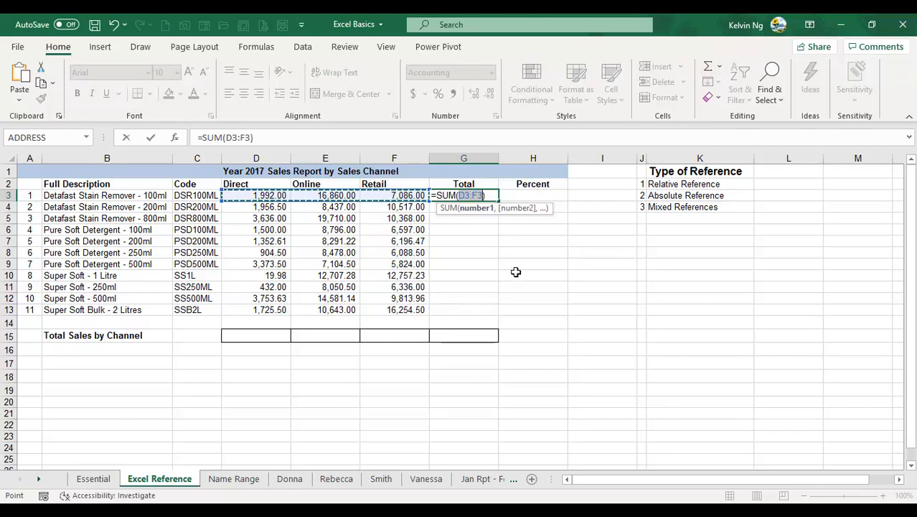
pyautogui.press('Return')
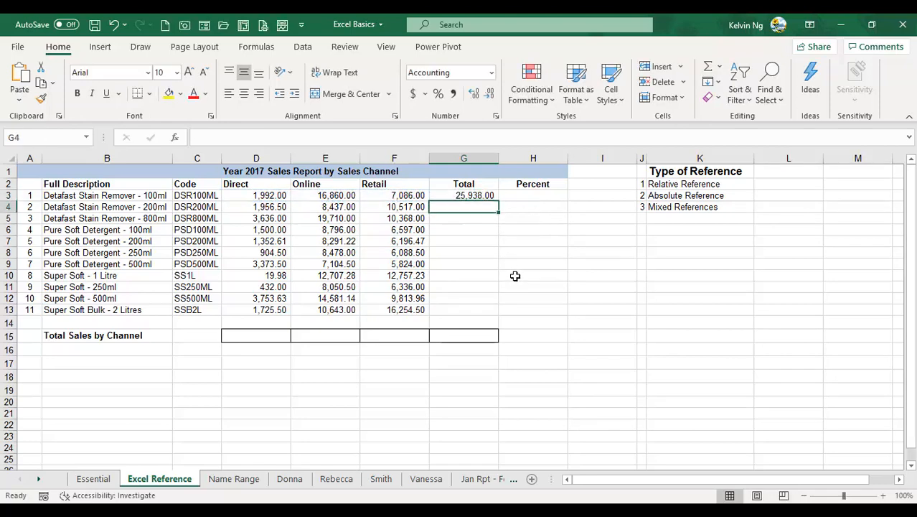
pyautogui.click(476, 195)
pyautogui.moveTo(497, 203); pyautogui.dragTo(493, 313)
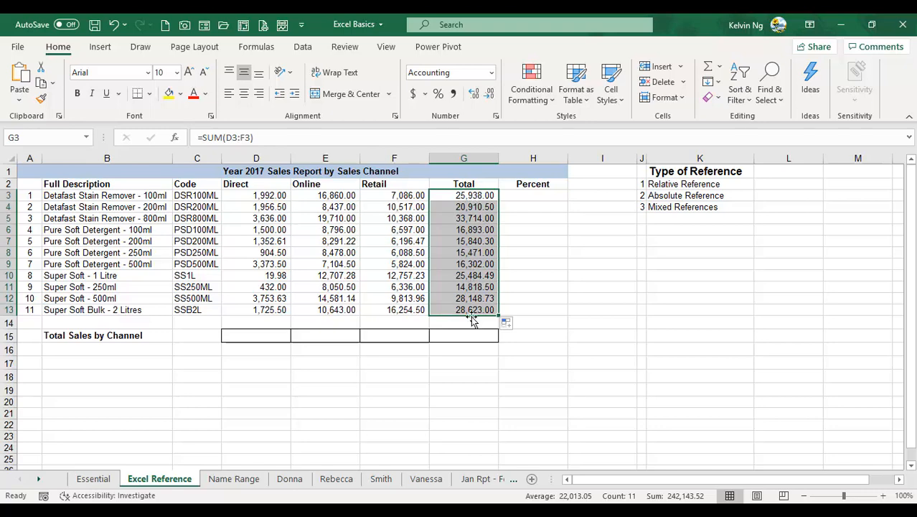
# - Inspect the Total column formulas in G3 to G6 and in G13 to compare their row references
pyautogui.doubleClick(471, 195)
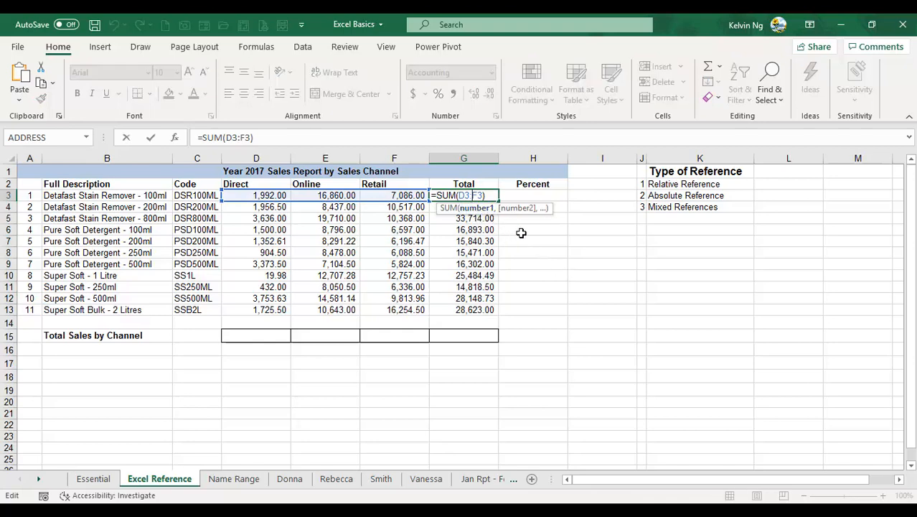
pyautogui.press('Return')
pyautogui.doubleClick(487, 207)
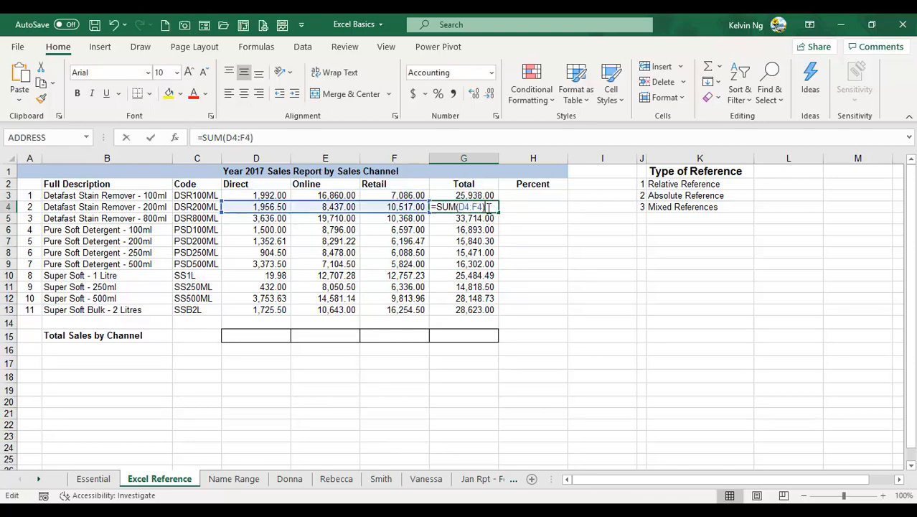
pyautogui.press('Return')
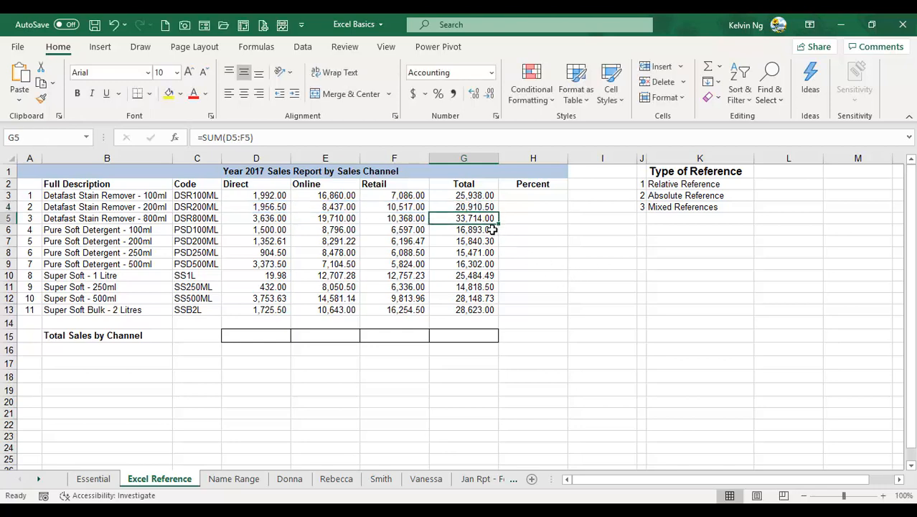
pyautogui.doubleClick(485, 218)
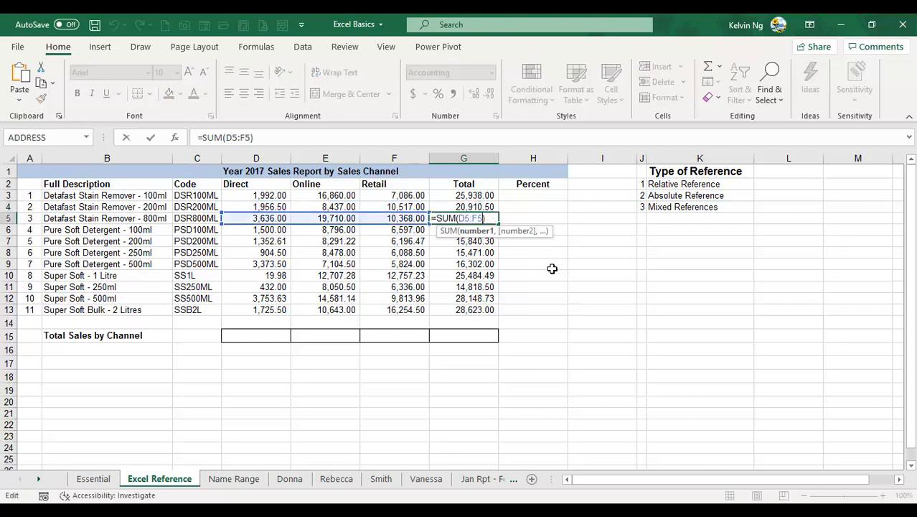
pyautogui.press('Return')
pyautogui.doubleClick(491, 229)
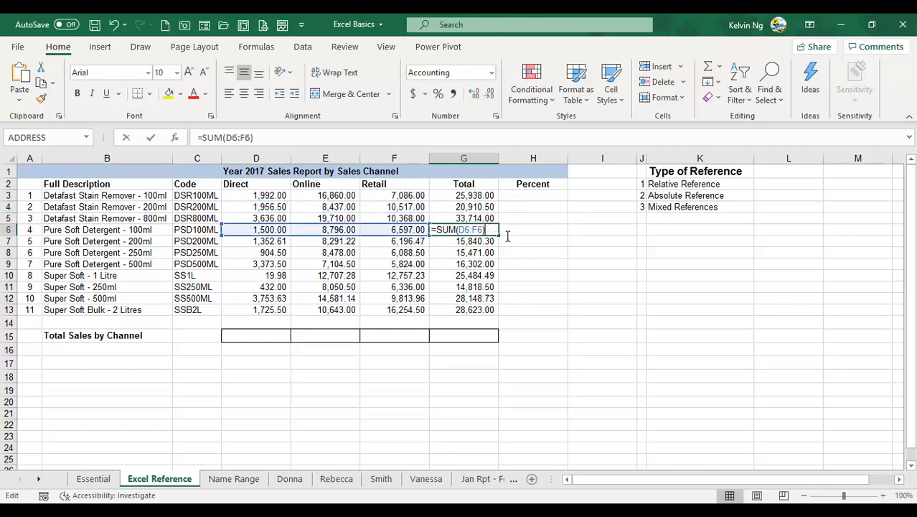
pyautogui.press('Return')
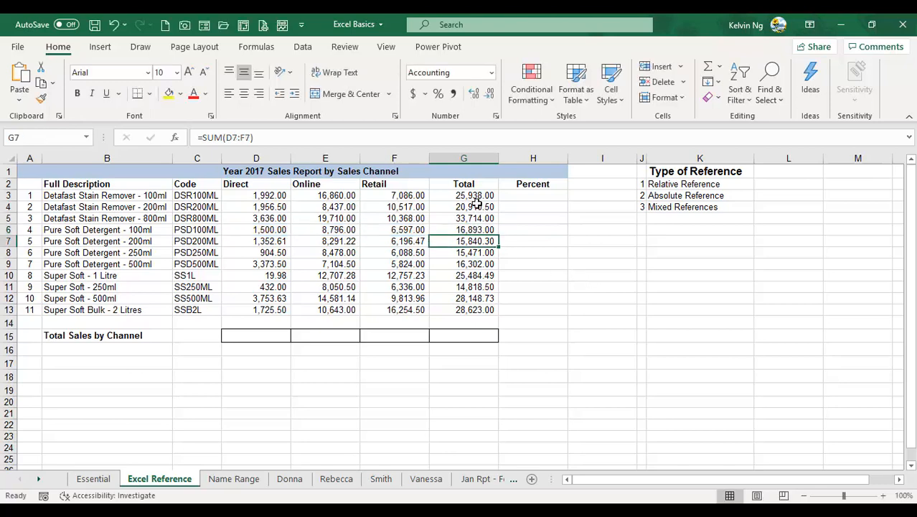
pyautogui.doubleClick(489, 308)
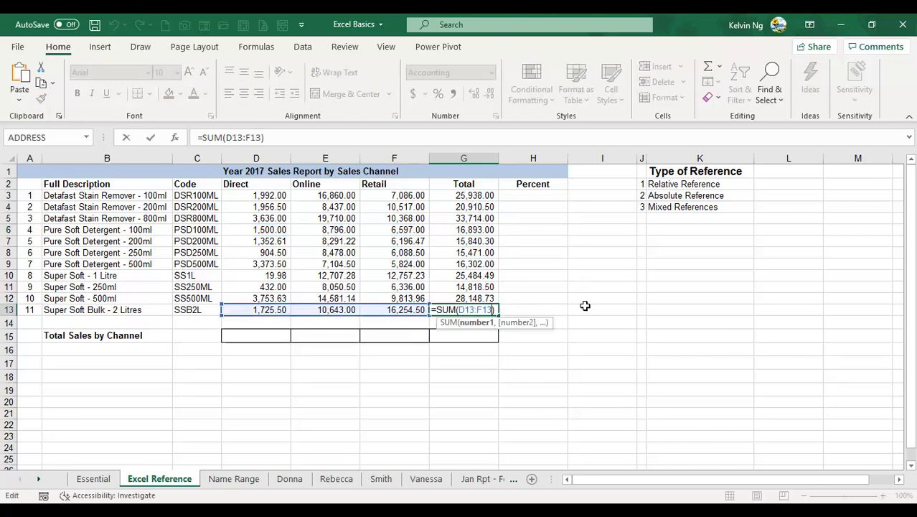
pyautogui.press('Return')
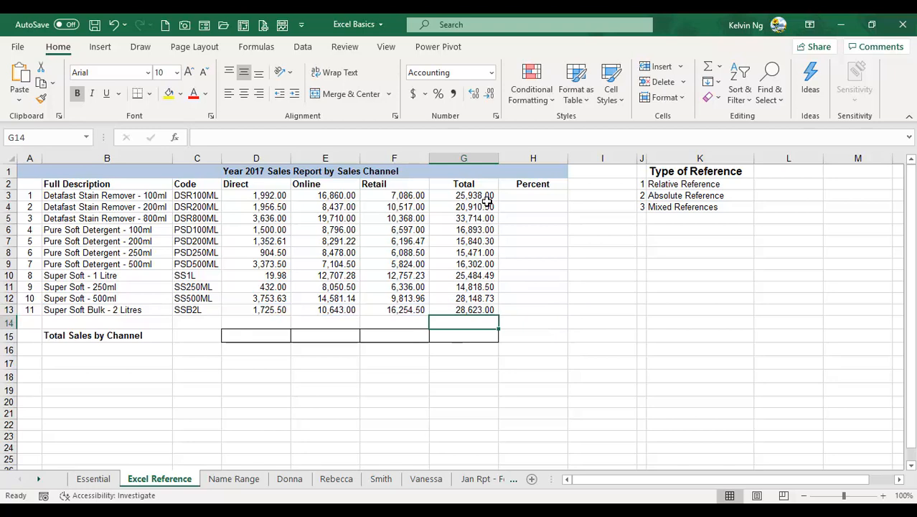
# - Fill the Total formula from G3 down to G13 again
pyautogui.click(489, 198)
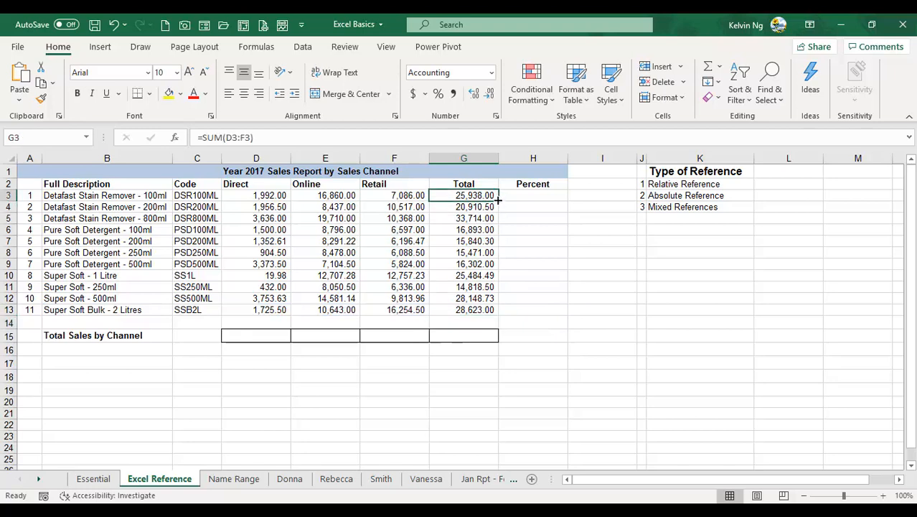
pyautogui.moveTo(498, 202); pyautogui.dragTo(492, 319)
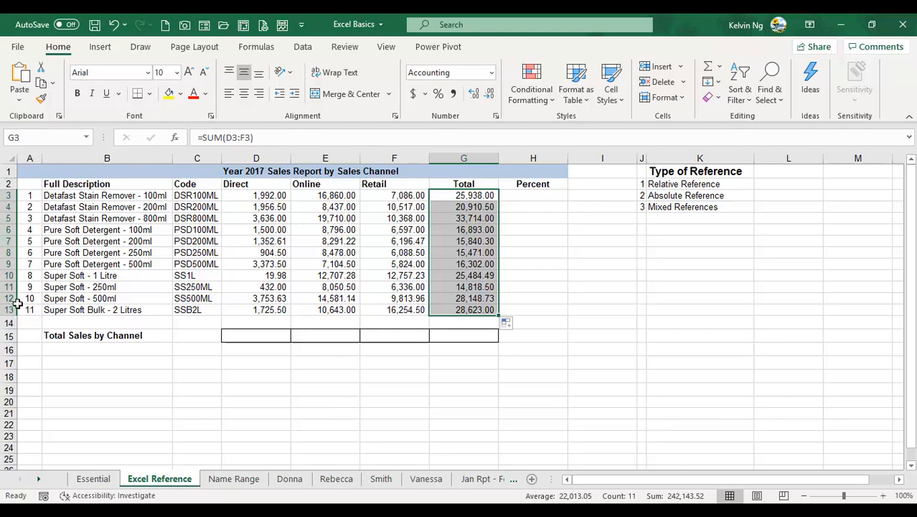
# - Total the Direct sales in D15 with =SUM(D3:D14) and fill the formula across to G15
pyautogui.click(251, 335)
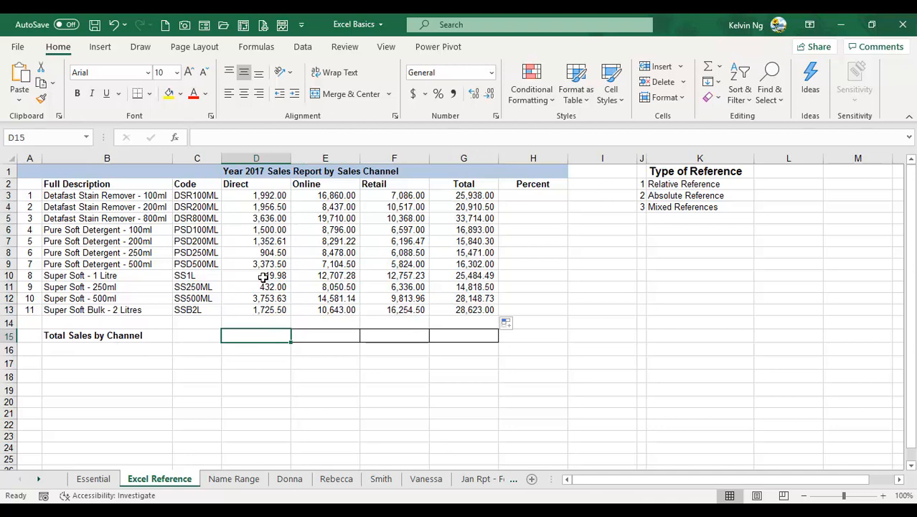
pyautogui.click(707, 66)
pyautogui.press('Return')
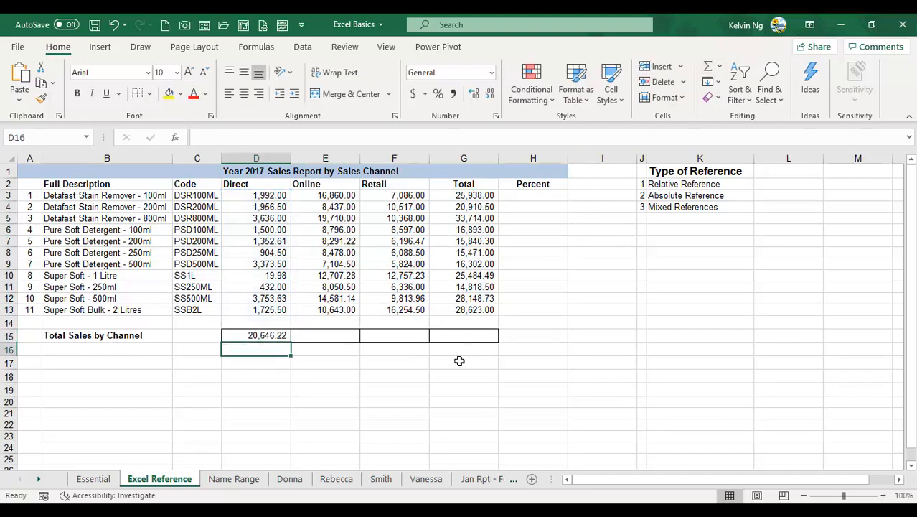
pyautogui.click(273, 340)
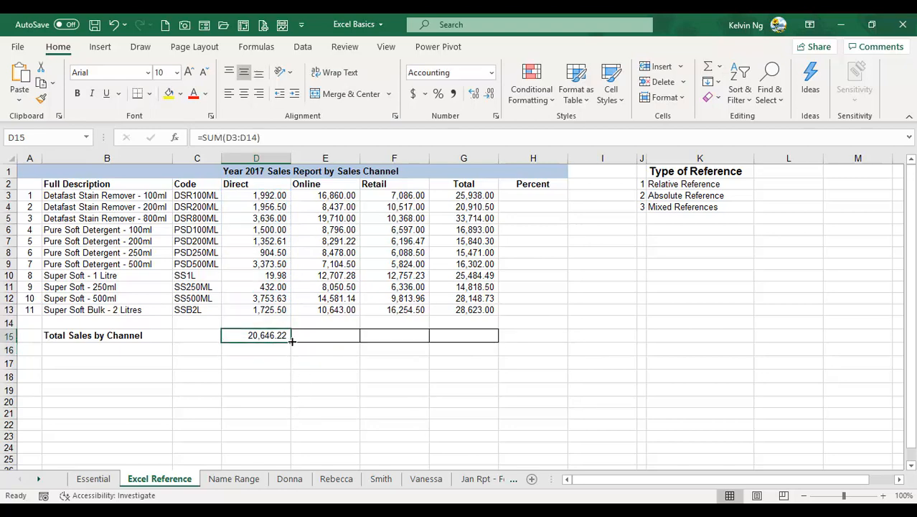
pyautogui.moveTo(290, 340); pyautogui.dragTo(495, 333)
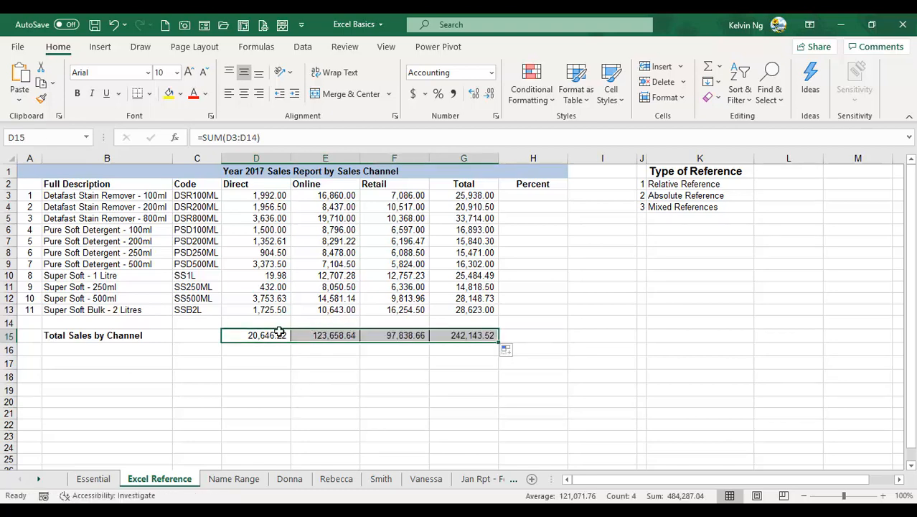
# - Inspect the channel total formulas in D15, E15, F15 and G15 to compare their column references
pyautogui.click(273, 335)
pyautogui.doubleClick(274, 335)
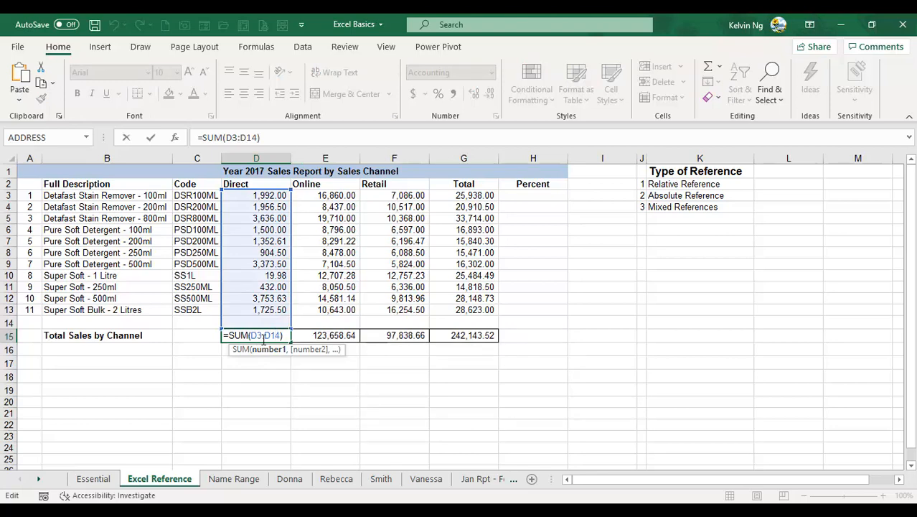
pyautogui.click(323, 337)
pyautogui.doubleClick(337, 335)
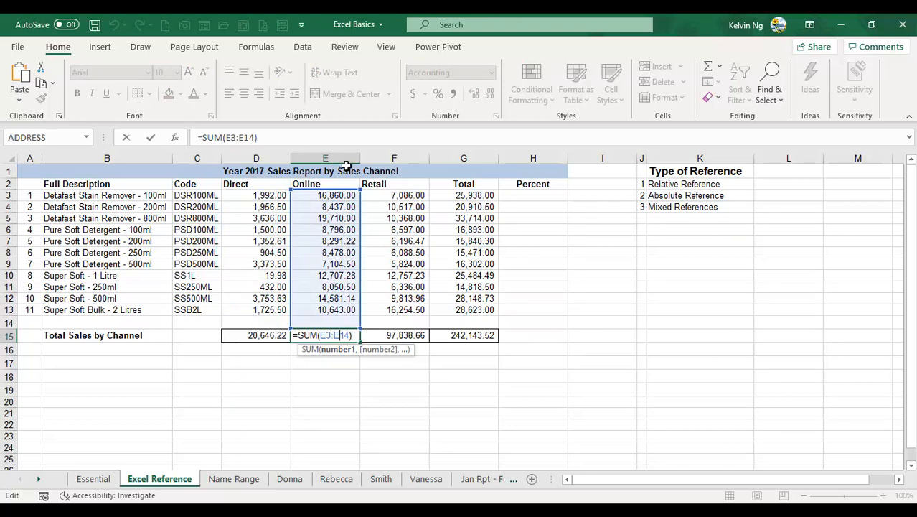
pyautogui.click(415, 336)
pyautogui.doubleClick(414, 335)
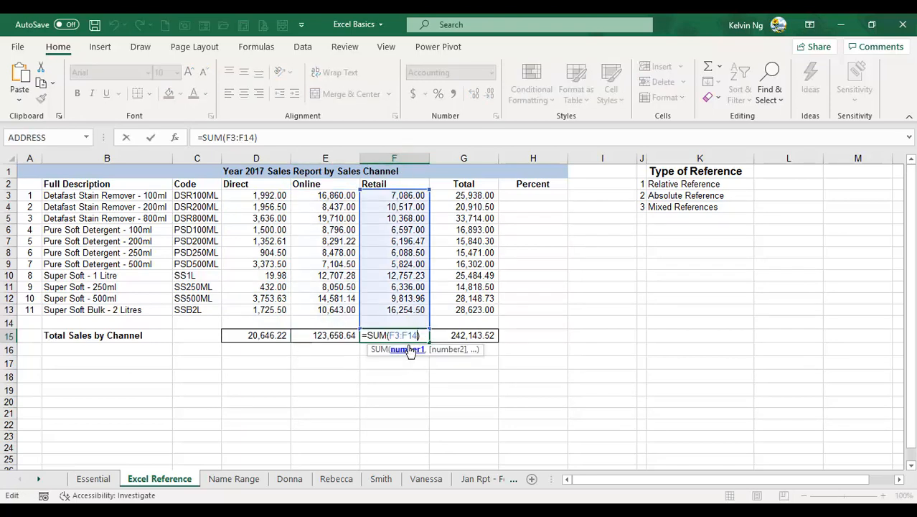
pyautogui.click(475, 332)
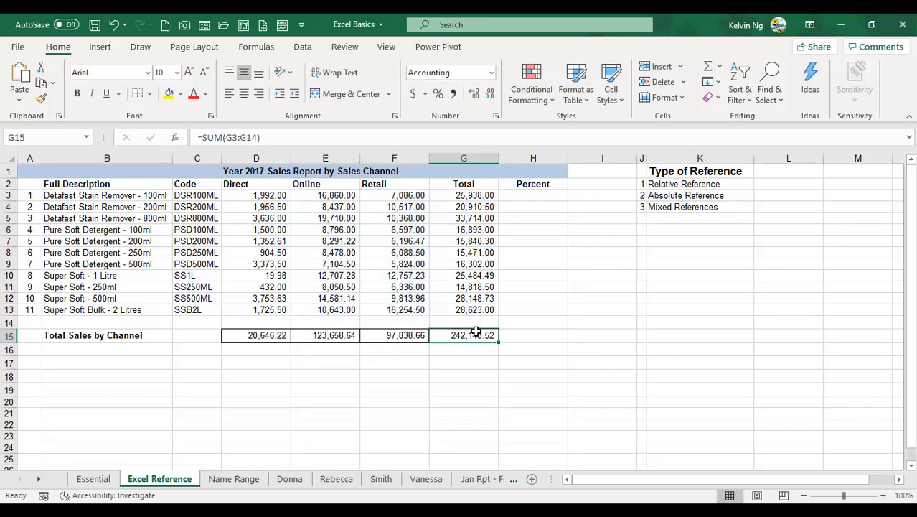
pyautogui.doubleClick(475, 335)
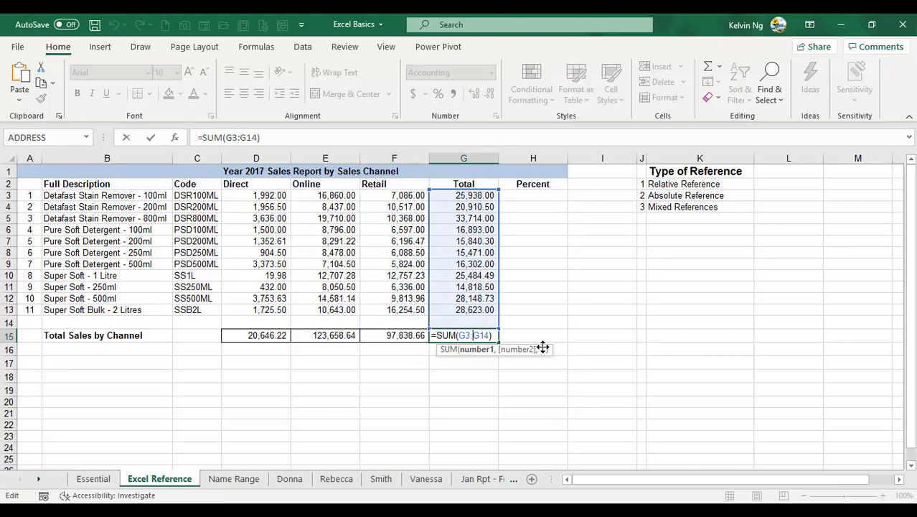
pyautogui.press('Tab')
# - Fill the channel total formula from D15 across to G15 again
pyautogui.click(274, 341)
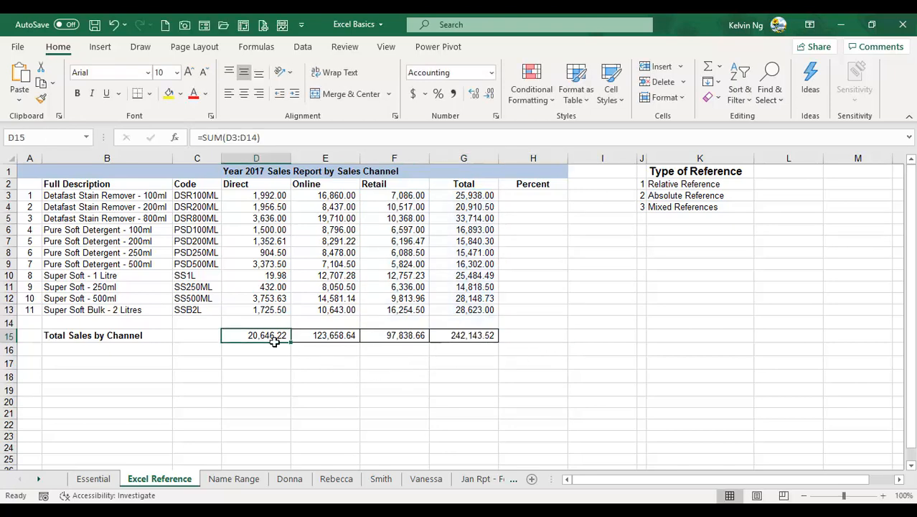
pyautogui.moveTo(291, 342); pyautogui.dragTo(476, 342)
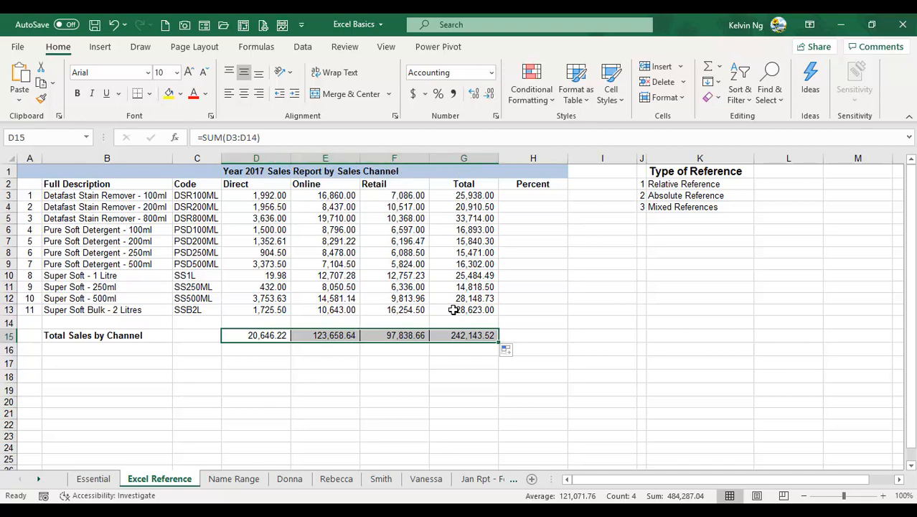
pyautogui.click(538, 372)
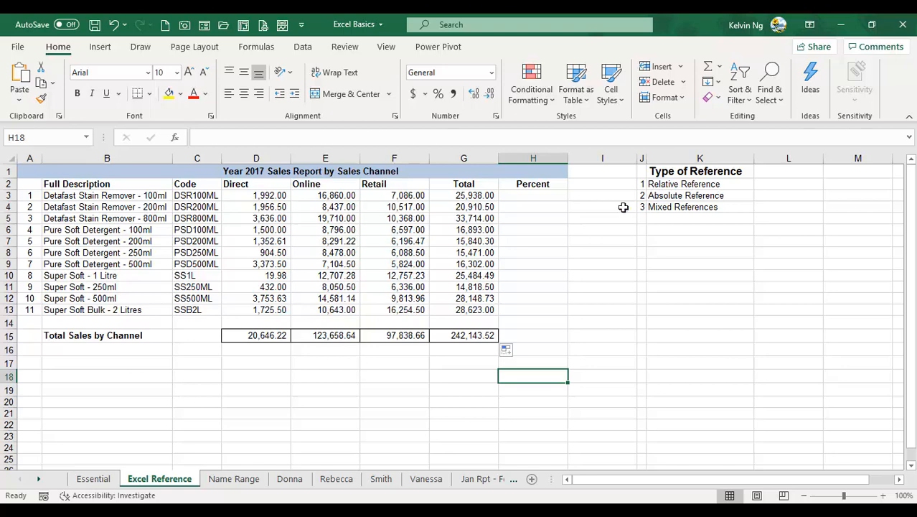
# - Calculate the first product's percentage in H3 with =G3/$G$15, using an absolute divisor, and fill the formula down to H13
pyautogui.click(530, 195)
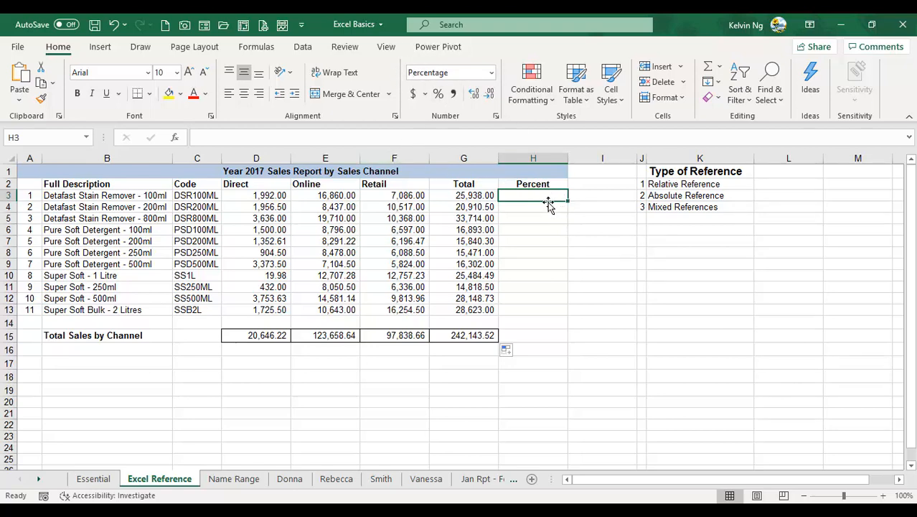
pyautogui.write('=')
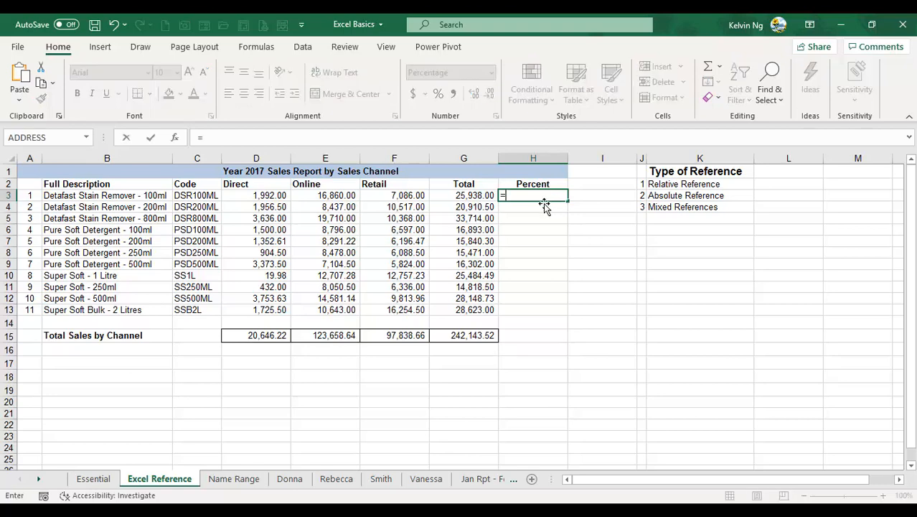
pyautogui.click(471, 196)
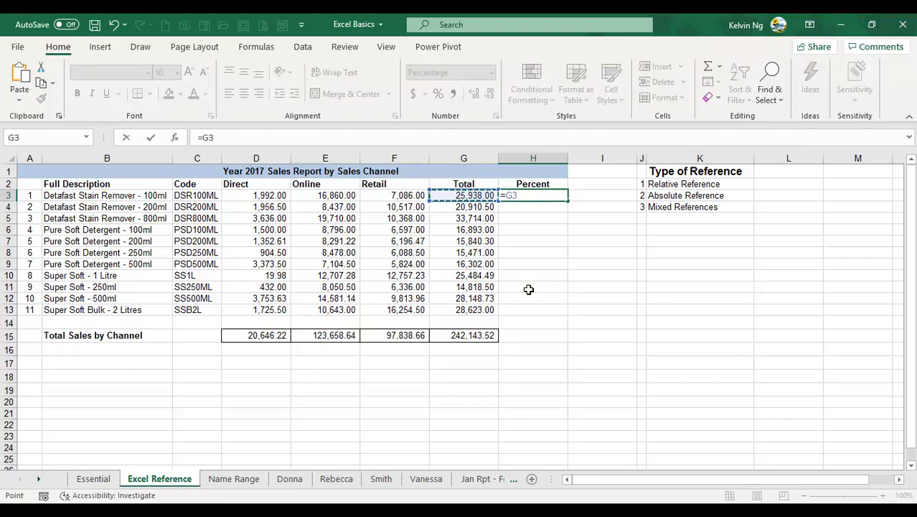
pyautogui.write('/')
pyautogui.click(457, 338)
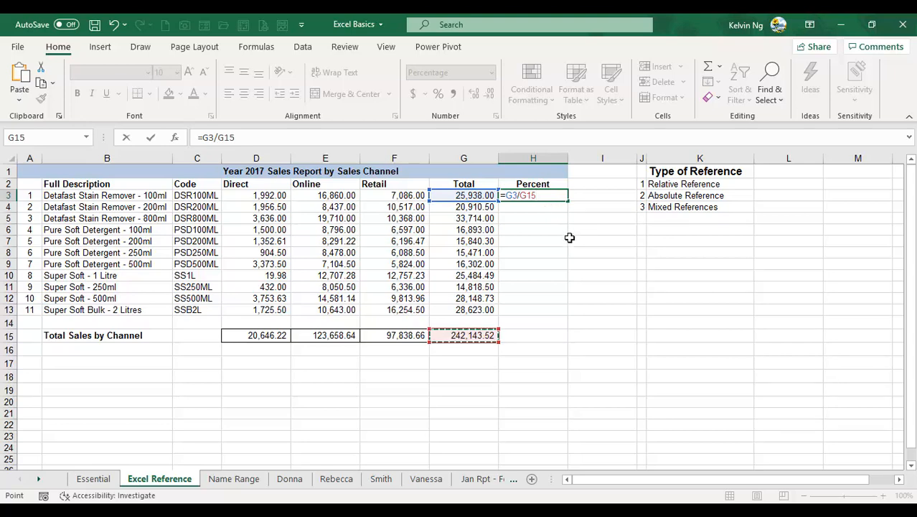
pyautogui.press('F4')
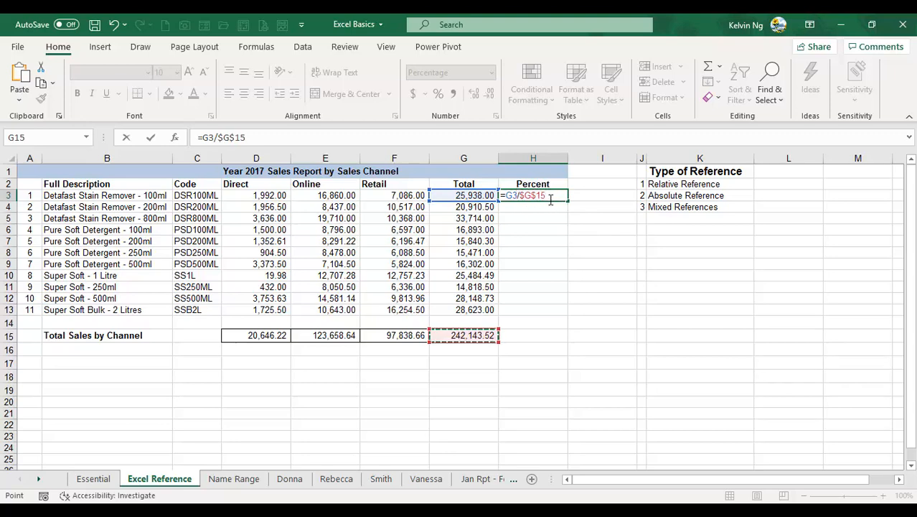
pyautogui.hotkey('ctrl', 'Return')
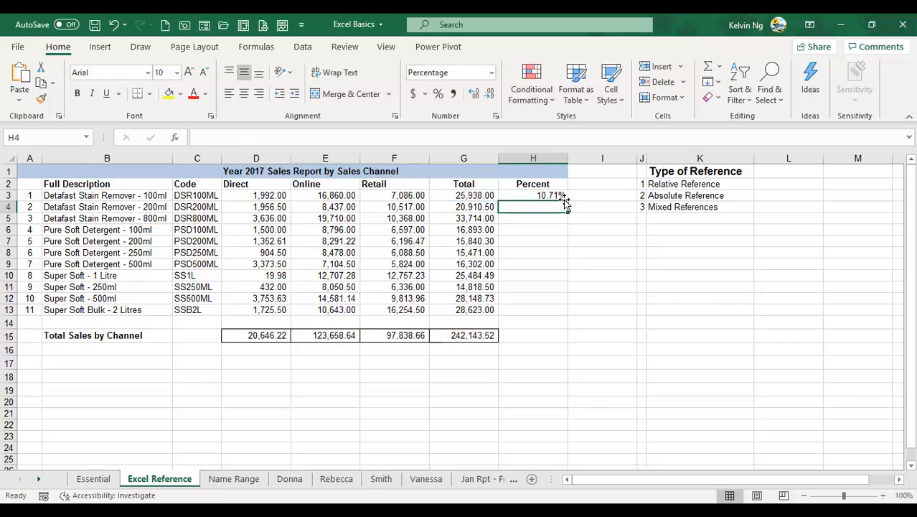
pyautogui.moveTo(565, 200); pyautogui.dragTo(567, 317)
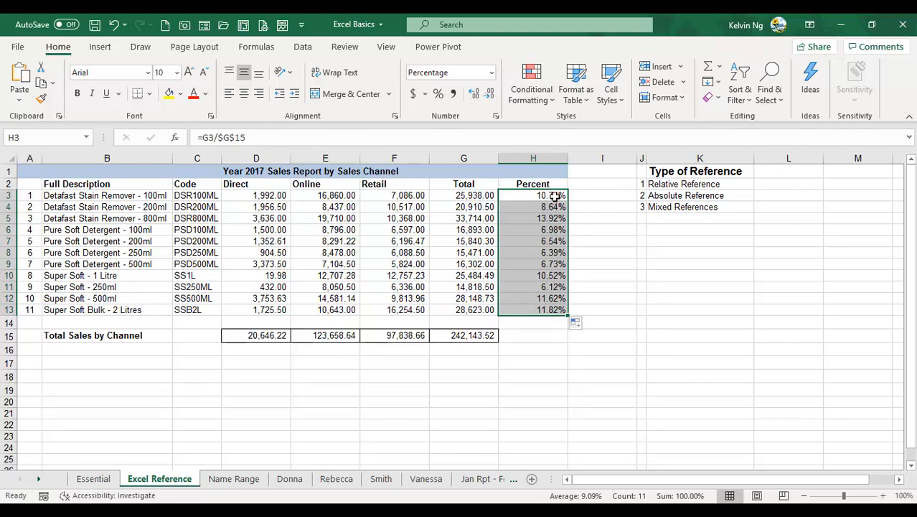
# - Inspect the percentage formulas in H3, H4, H5 and H6 to compare their relative numerators and absolute divisor
pyautogui.doubleClick(554, 196)
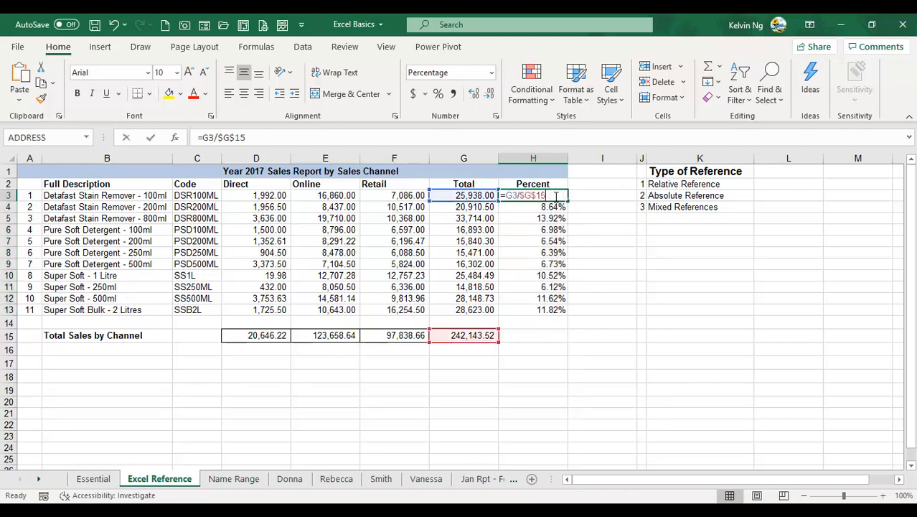
pyautogui.doubleClick(511, 206)
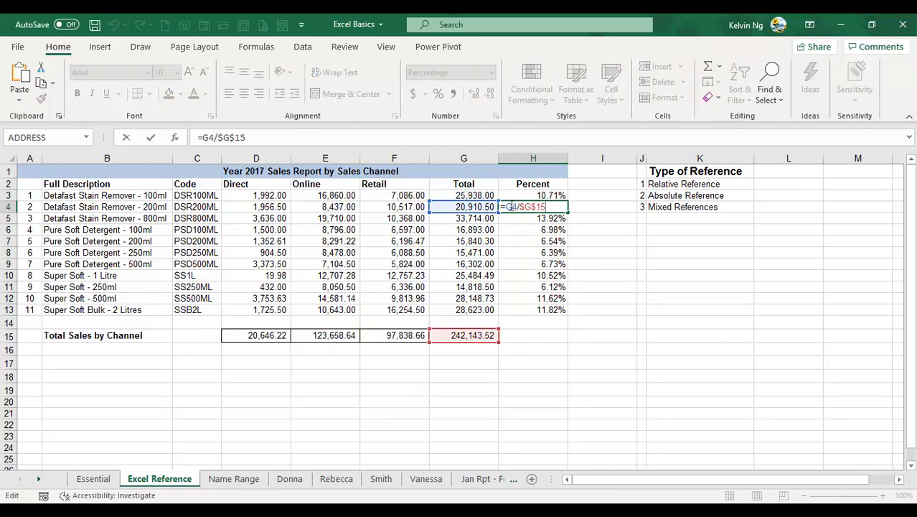
pyautogui.doubleClick(543, 218)
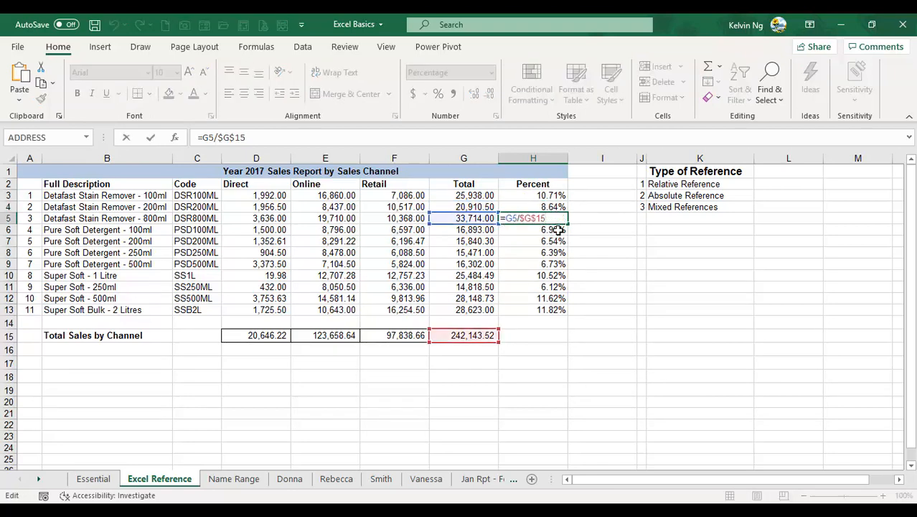
pyautogui.doubleClick(559, 229)
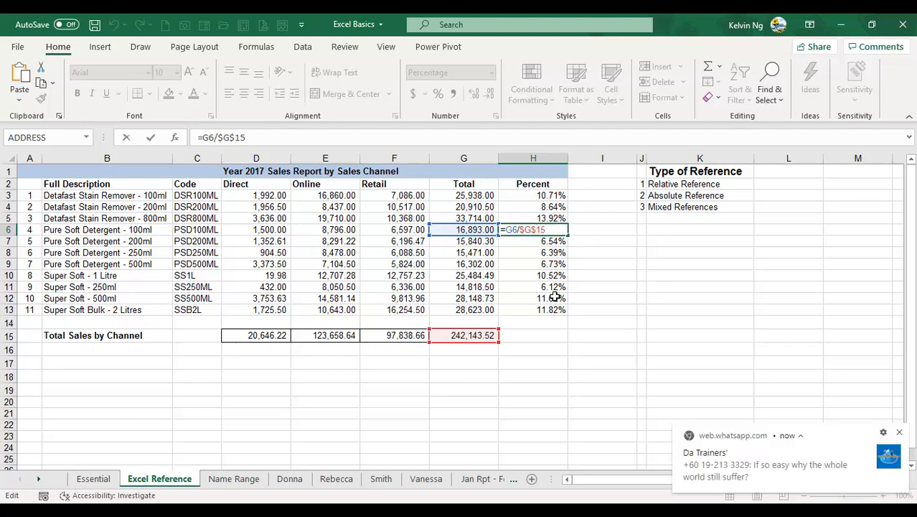
pyautogui.press('Return')
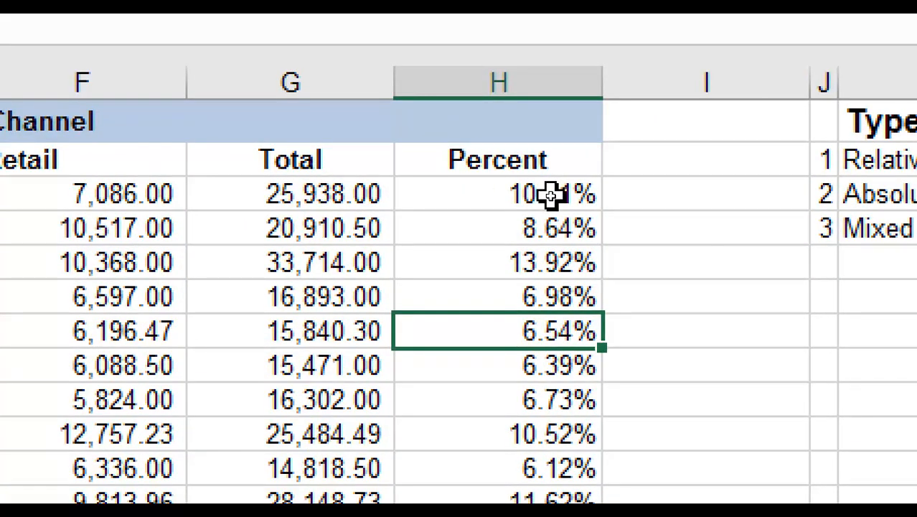
# - Cycle the divisor in H3's formula through the reference types G$15, $G15 and G15, and return it to the absolute $G$15
pyautogui.doubleClick(551, 195)
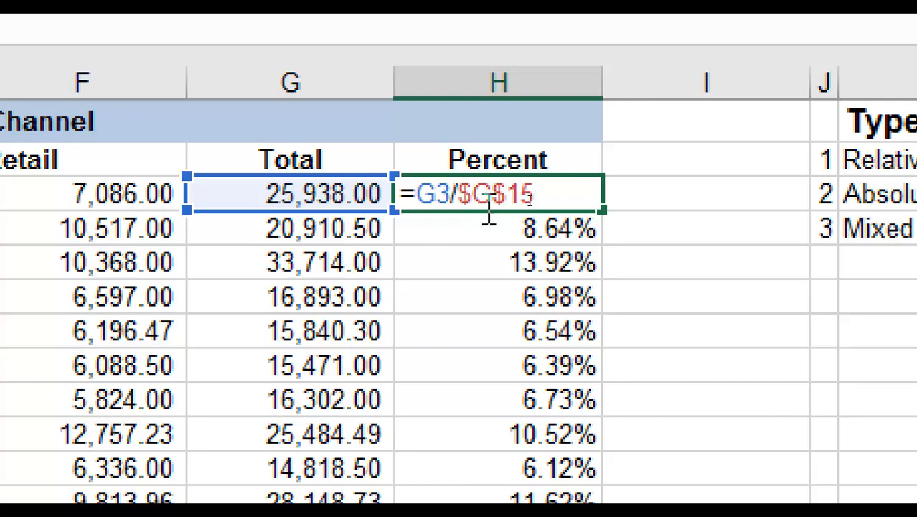
pyautogui.click(536, 195)
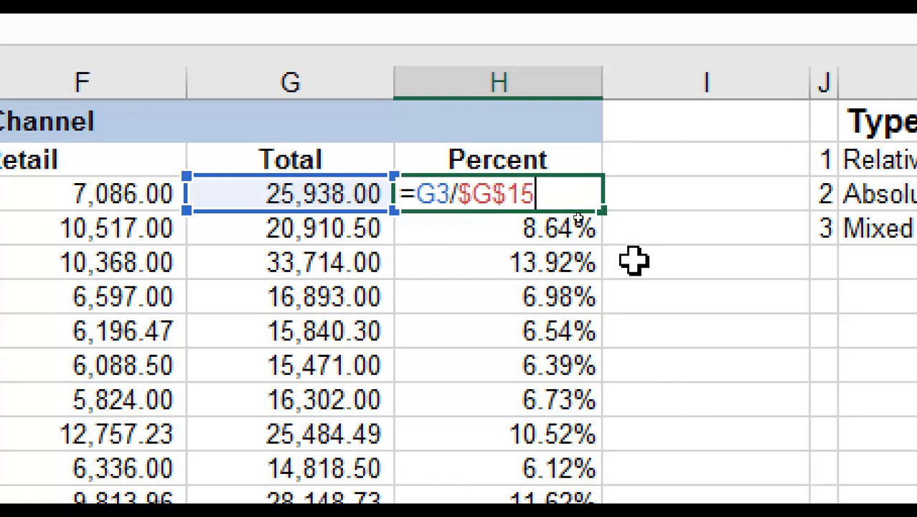
pyautogui.press('F4')
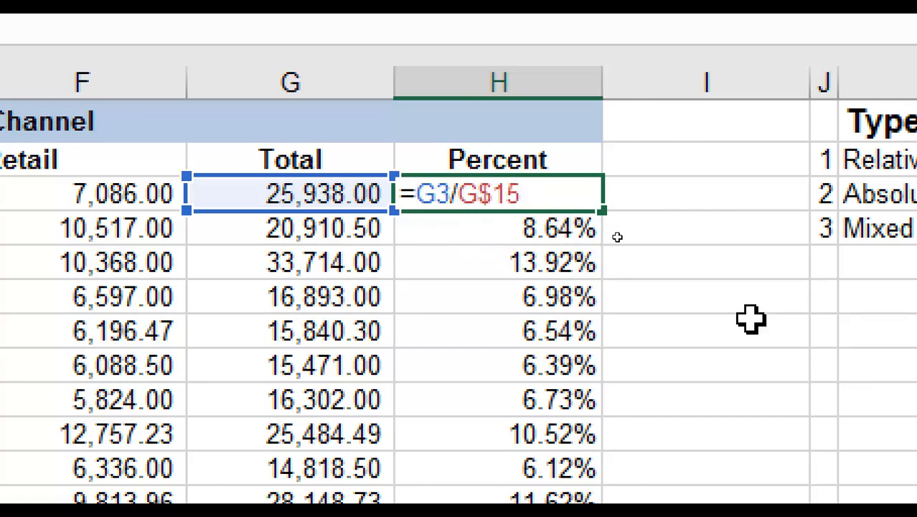
pyautogui.press('F4')
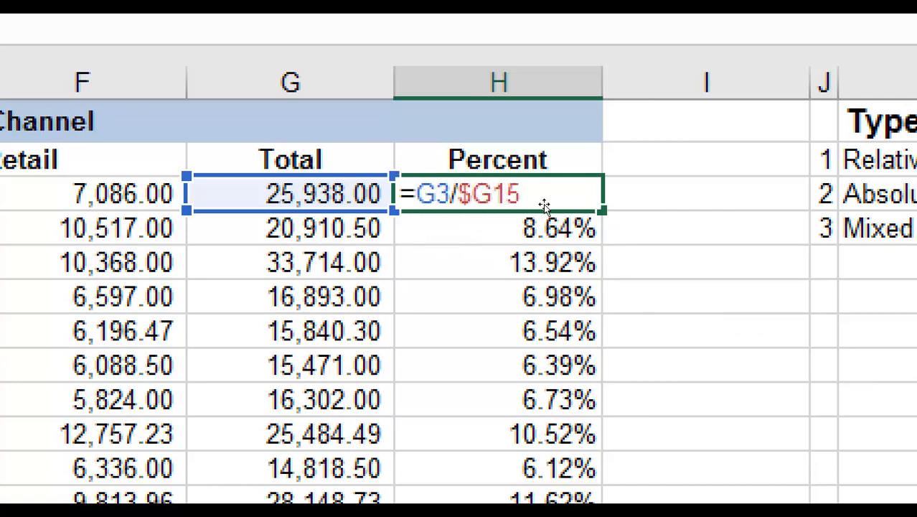
pyautogui.press('F4')
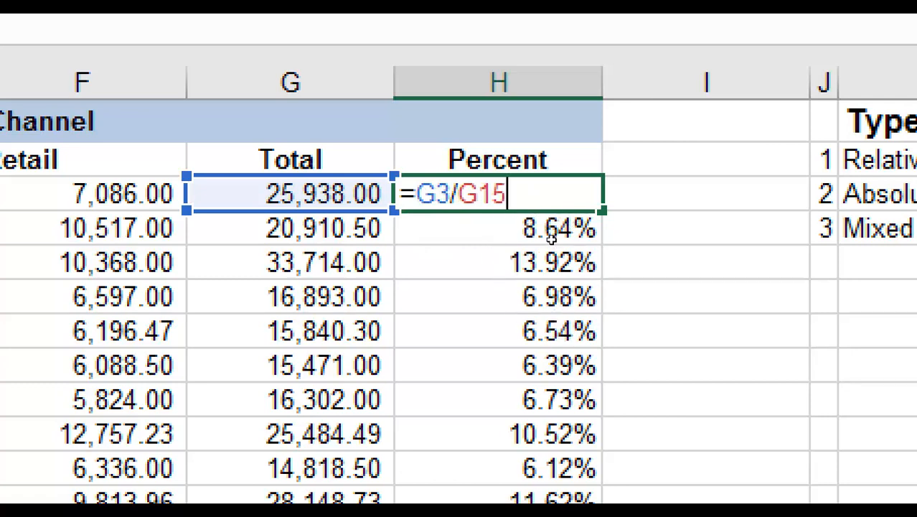
pyautogui.press('F4')
pyautogui.press('F4')
pyautogui.press('F4')
pyautogui.press('F4')
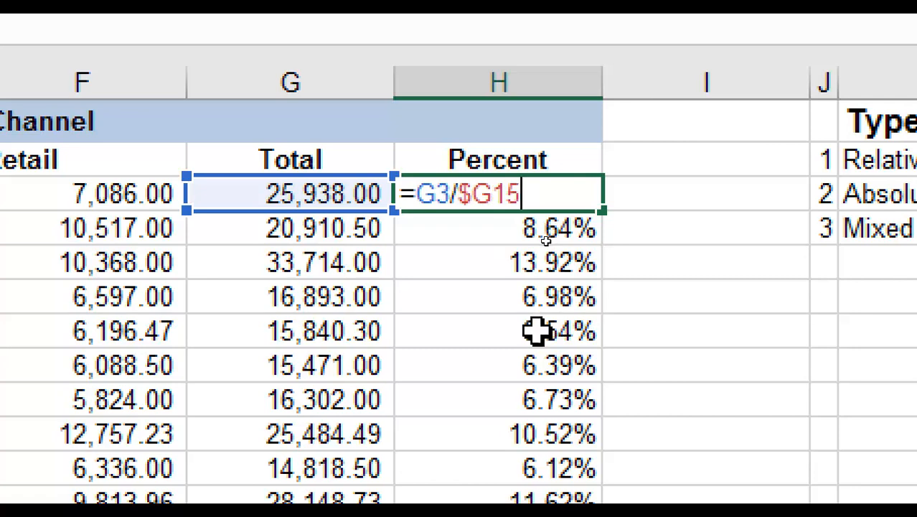
pyautogui.press('F4')
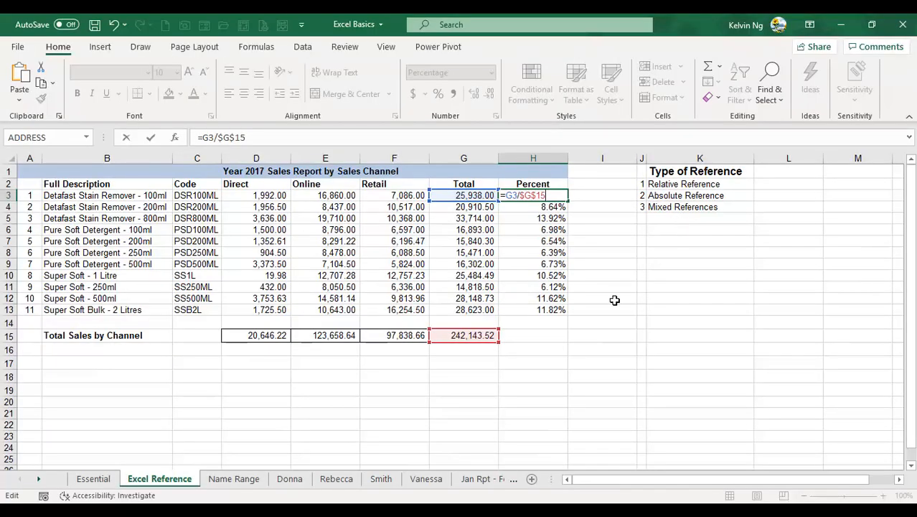
pyautogui.press('Return')
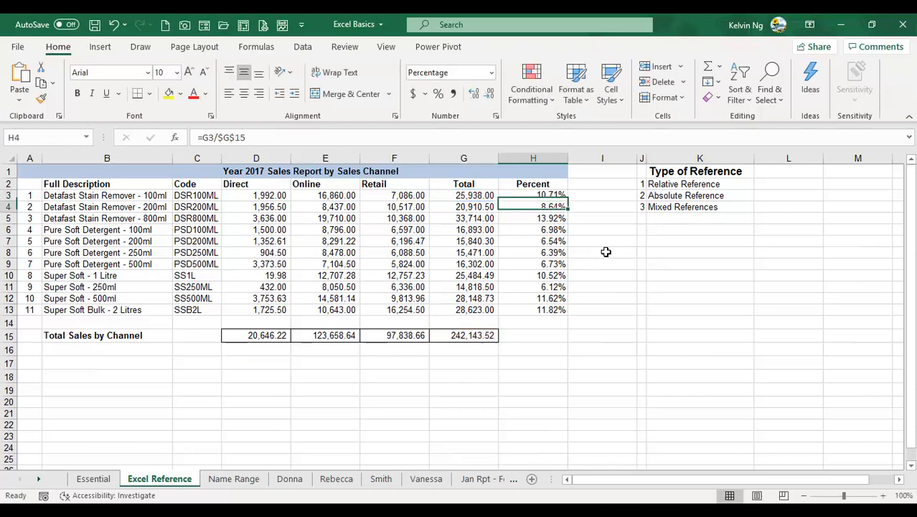
pyautogui.click(599, 333)
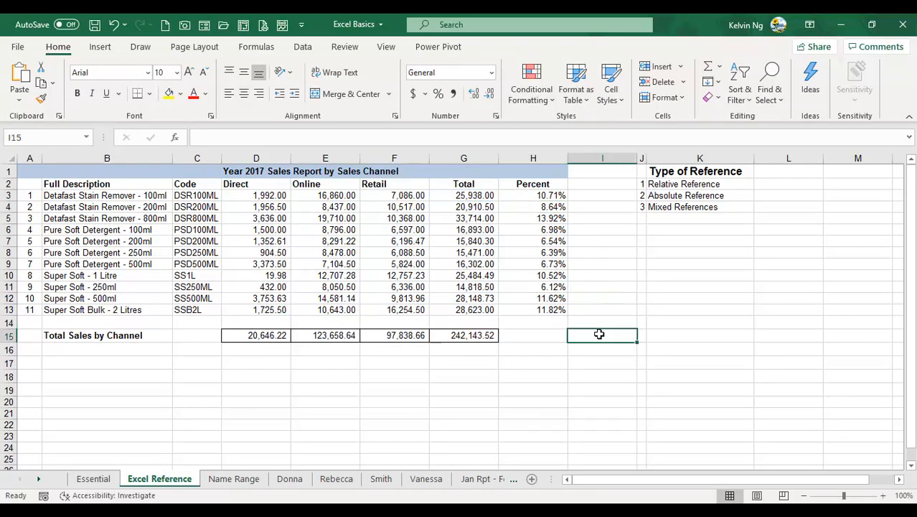